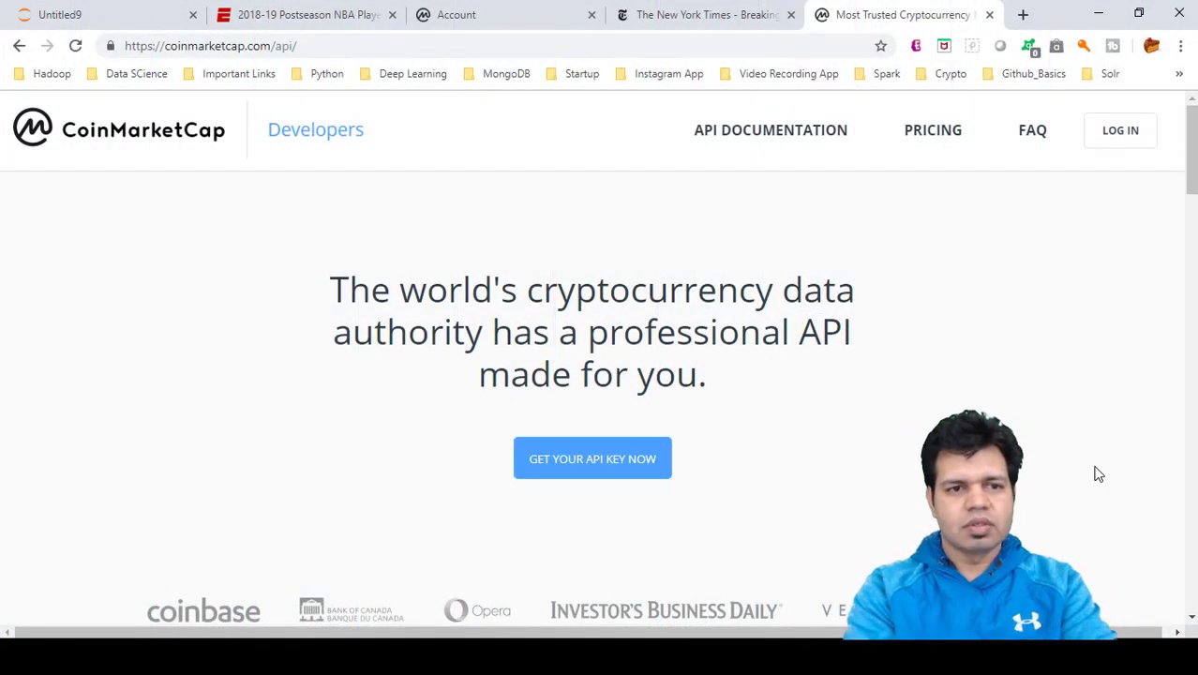
- Copy the API key from the CoinMarketCap developer account overview
{"action": "left_click_drag", "start_coordinate": [127, 46], "coordinate": [297, 45]}
{"action": "left_click", "coordinate": [400, 156]}
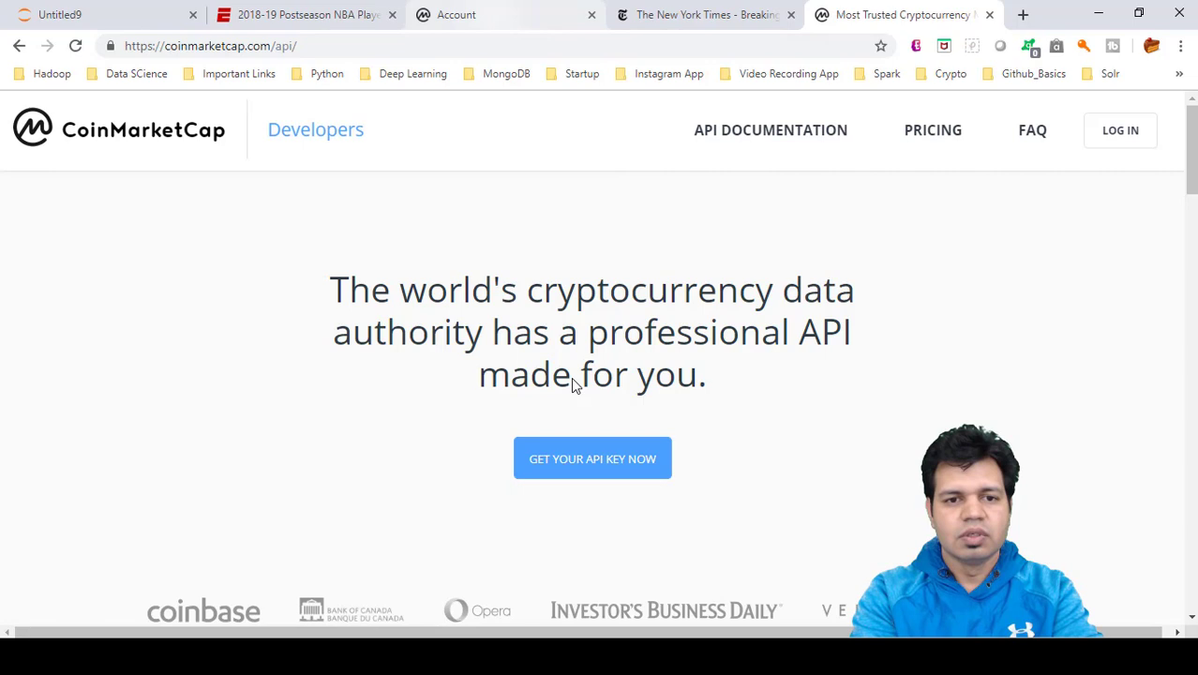
{"action": "left_click", "coordinate": [499, 23]}
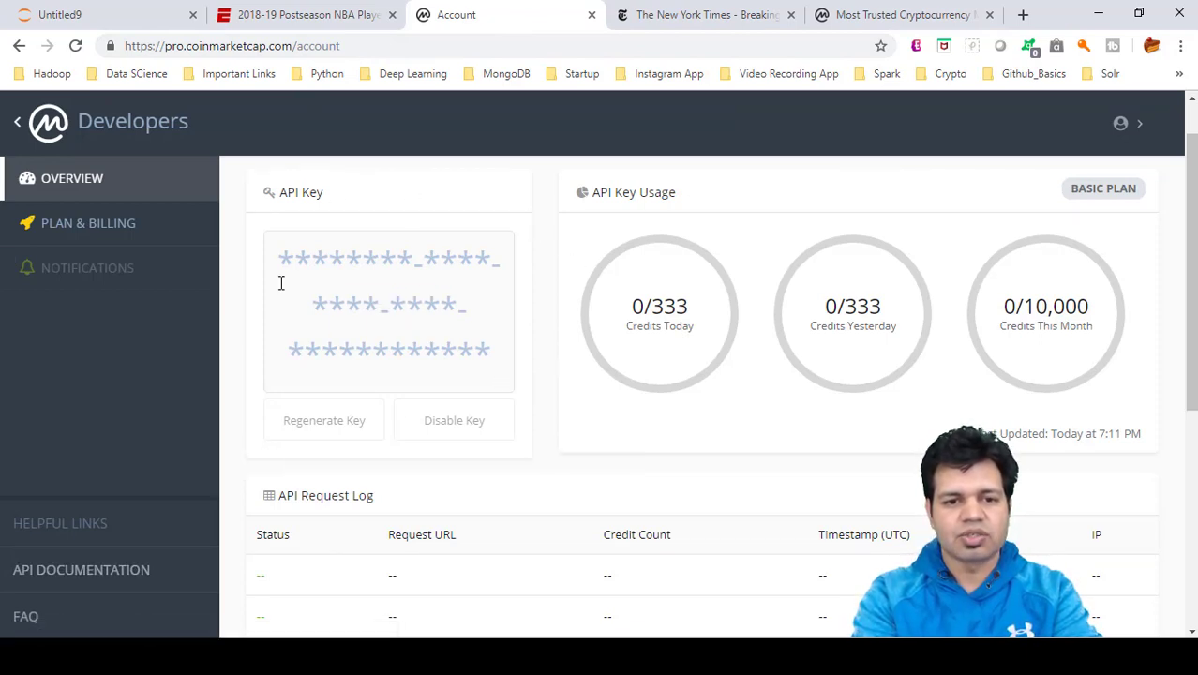
{"action": "mouse_move", "coordinate": [428, 349]}
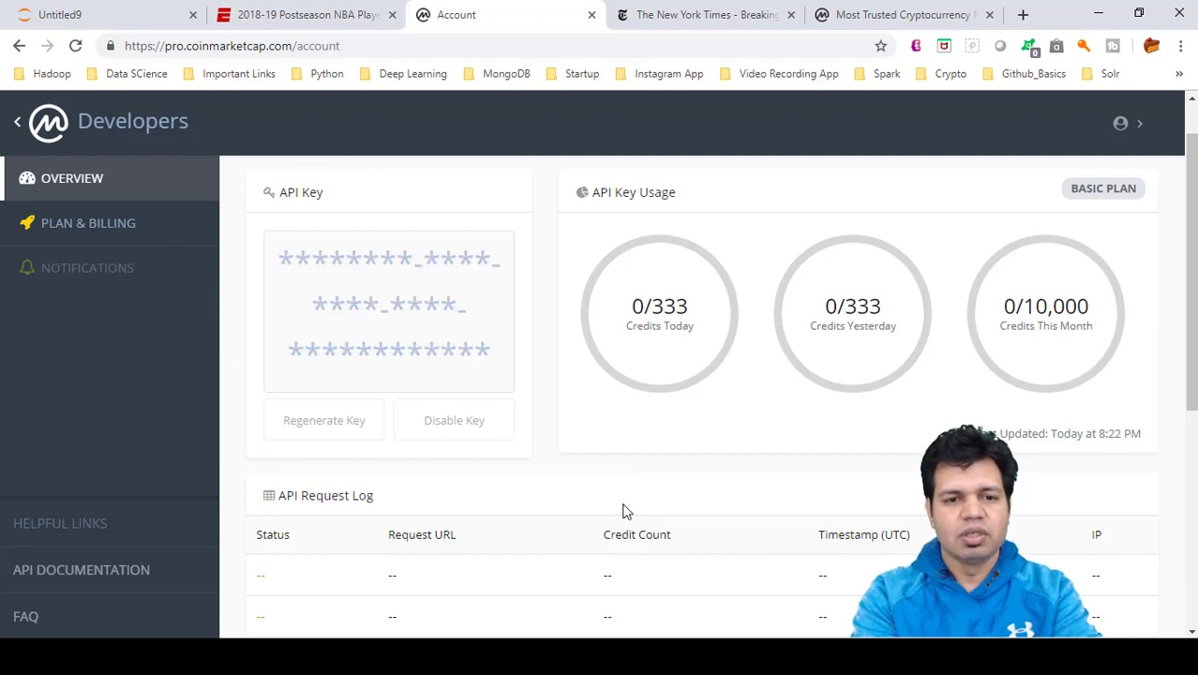
{"action": "mouse_move", "coordinate": [396, 326]}
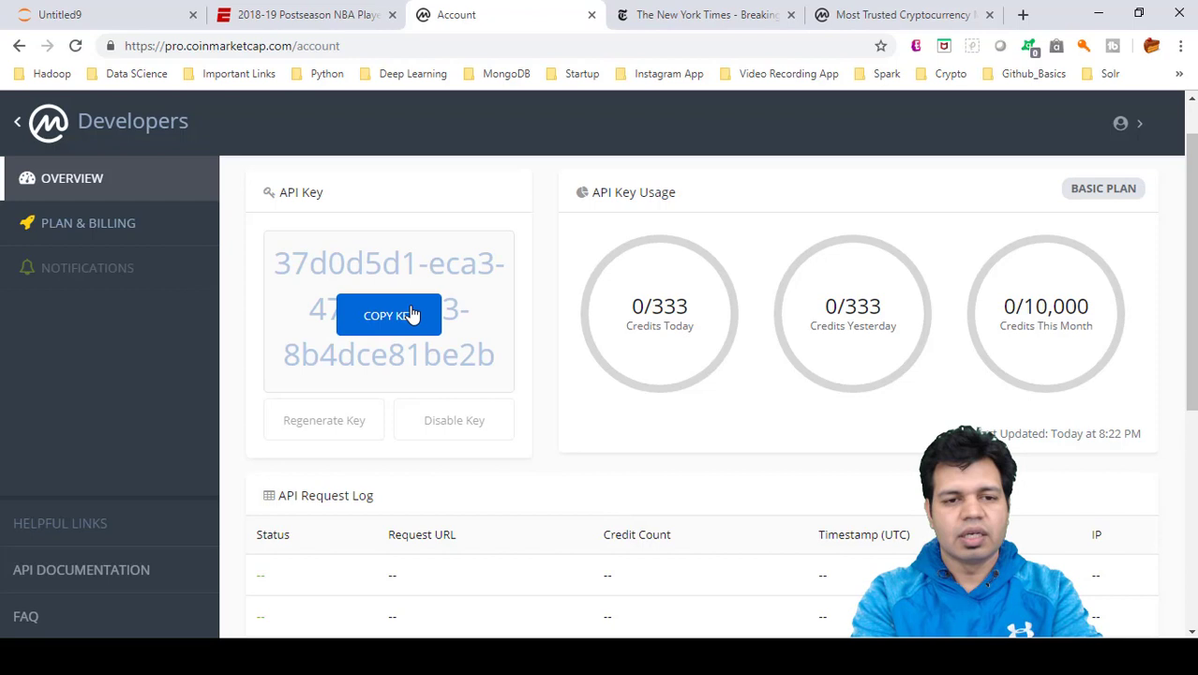
{"action": "left_click", "coordinate": [419, 312]}
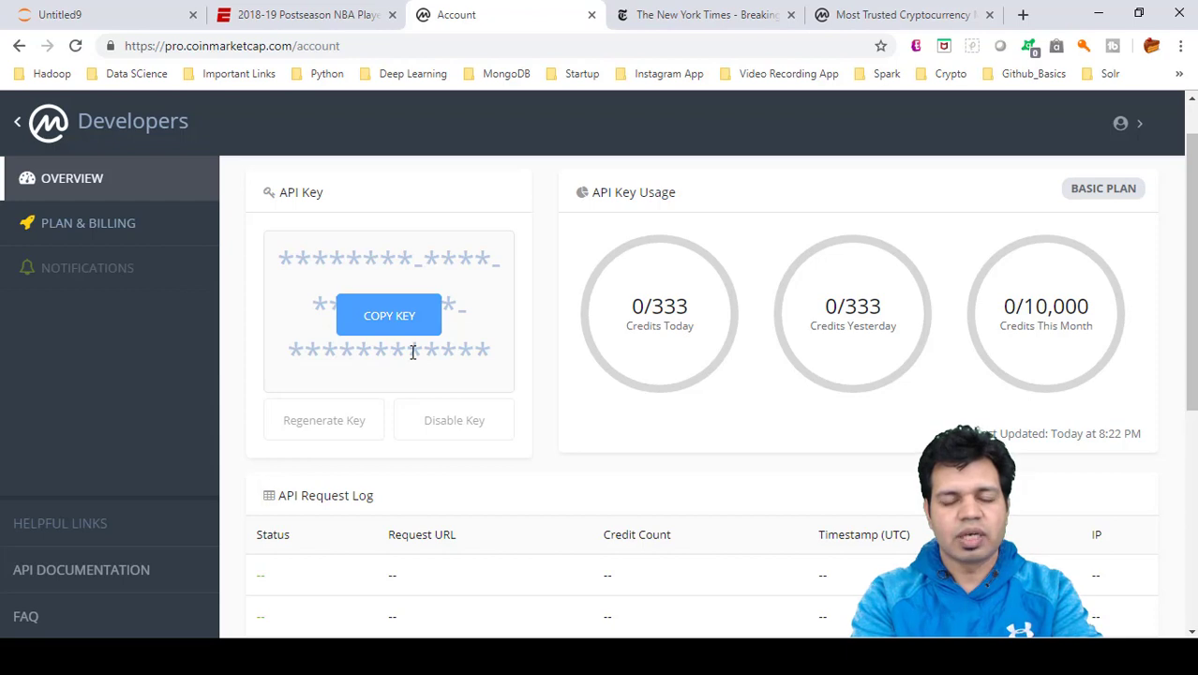
{"action": "left_click", "coordinate": [333, 423]}
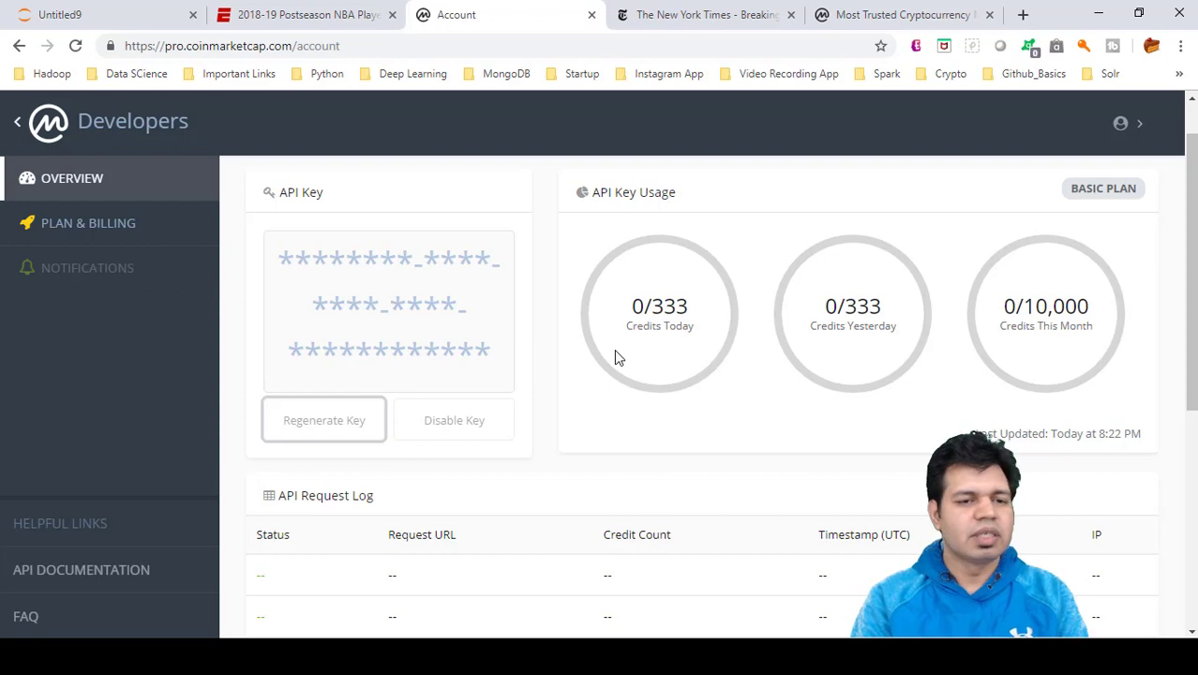
- Open the API key sign-up page from the CoinMarketCap API site and sign out of the active developer account
{"action": "left_click", "coordinate": [870, 14]}
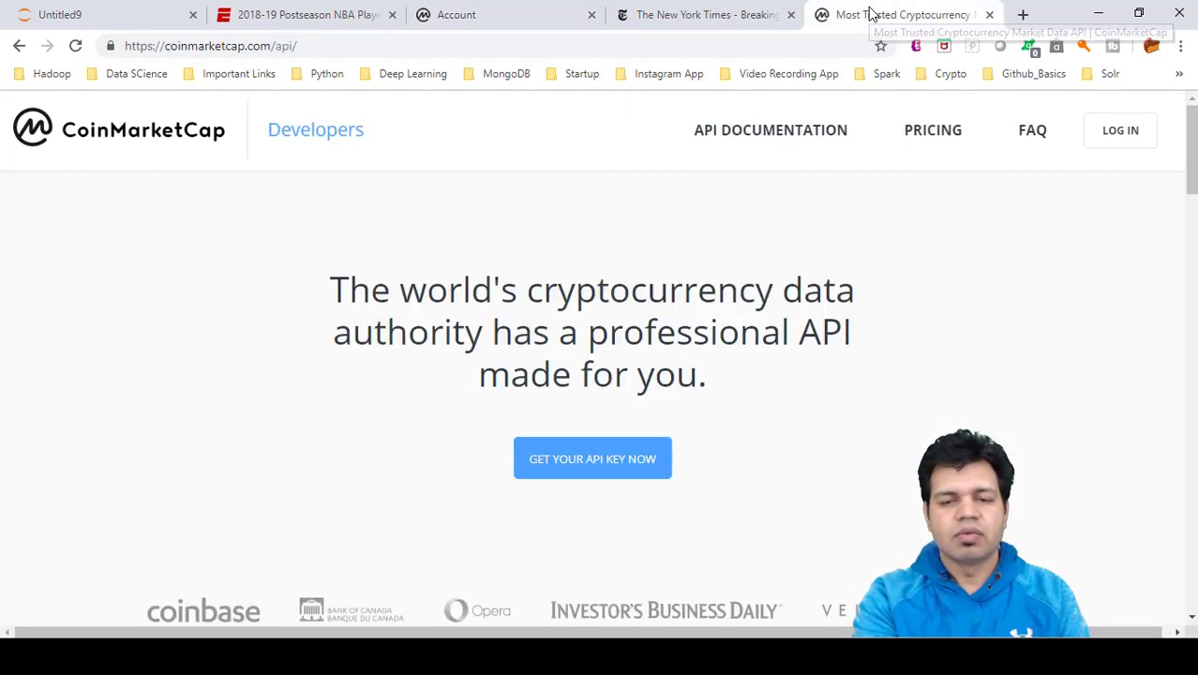
{"action": "left_click", "coordinate": [613, 464]}
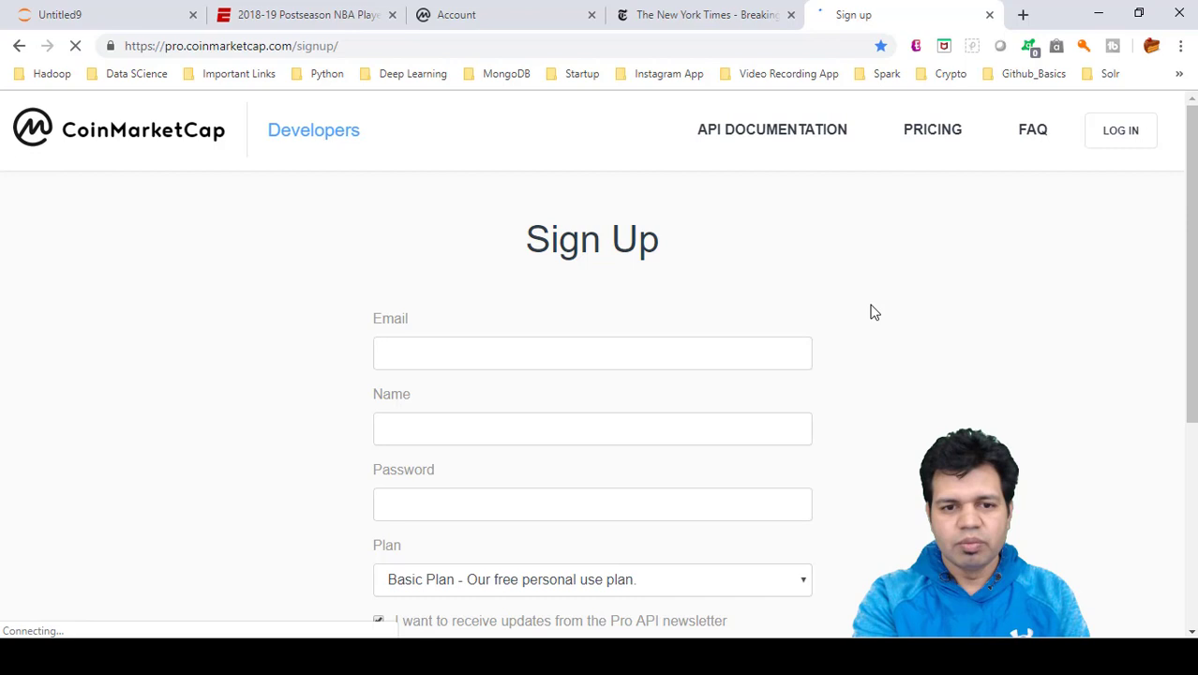
{"action": "scroll", "coordinate": [870, 312], "scroll_direction": "down", "scroll_amount": 2}
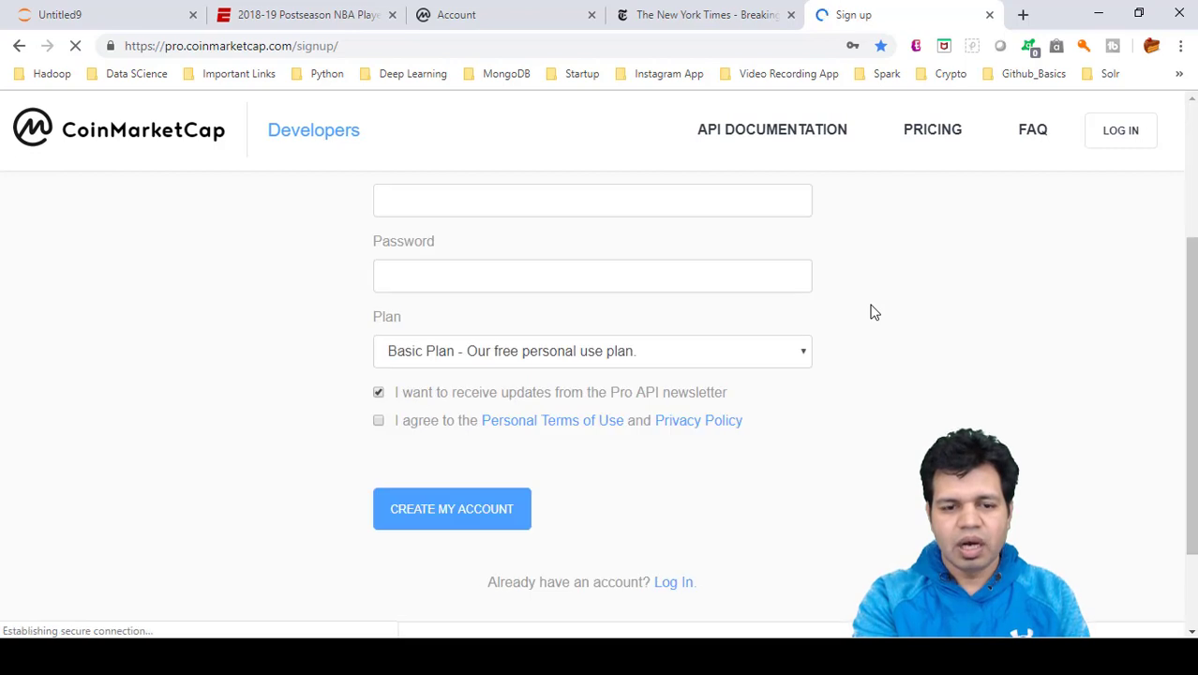
{"action": "left_click", "coordinate": [531, 355]}
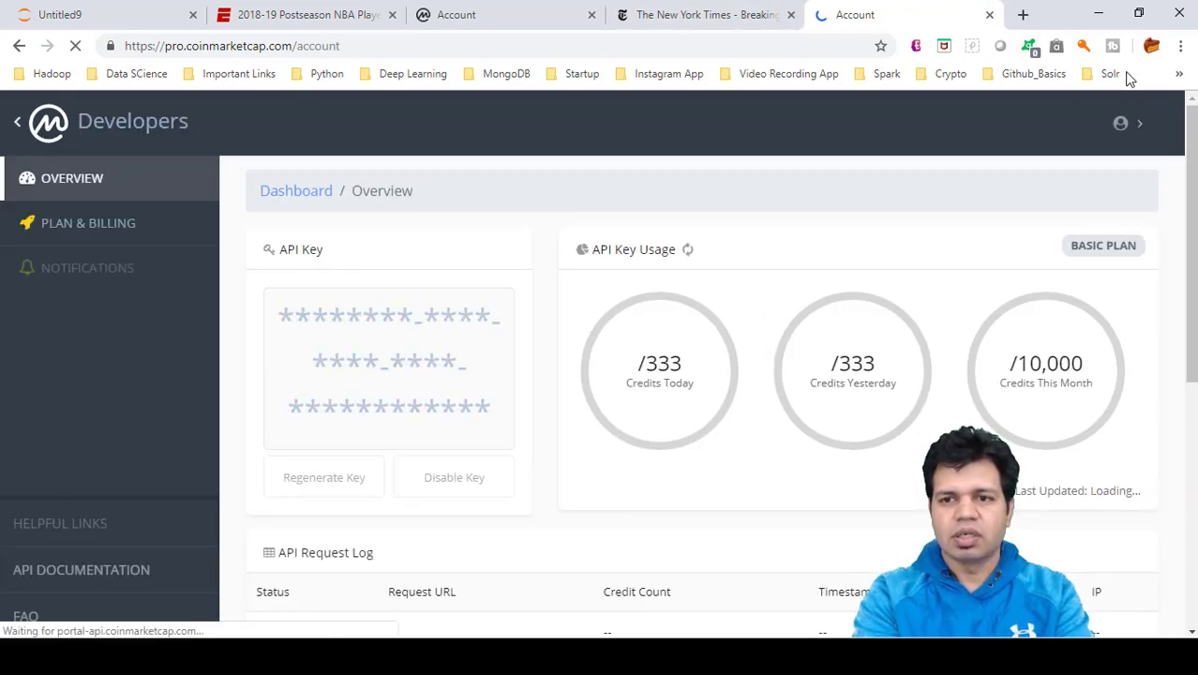
{"action": "left_click", "coordinate": [1137, 127]}
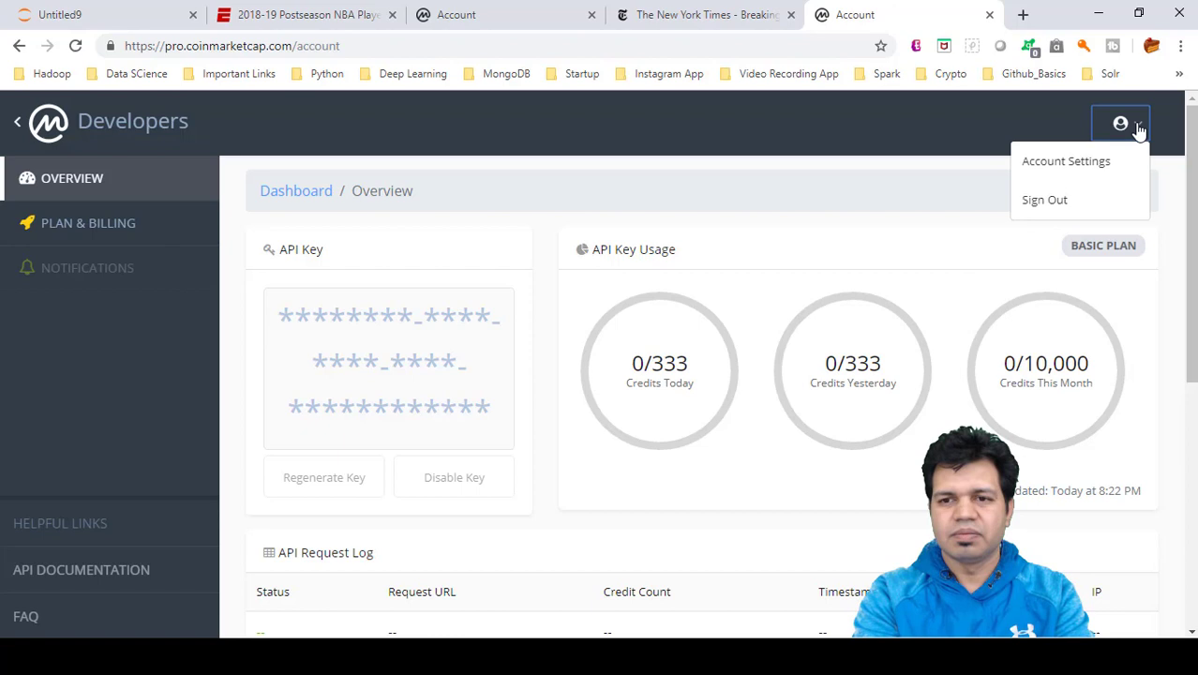
{"action": "left_click", "coordinate": [1062, 201]}
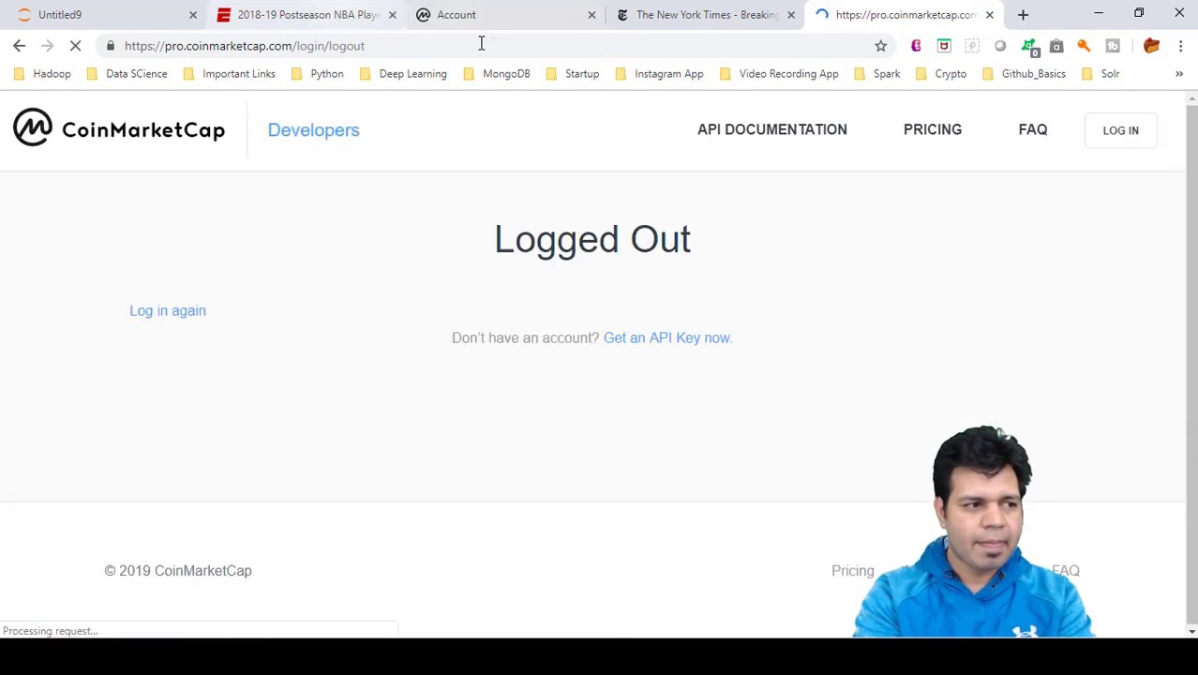
- Look up coinmarketcap from the browser address and reopen the sign-up page at pro.coinmarketcap.com/signup/
{"action": "left_click", "coordinate": [481, 43]}
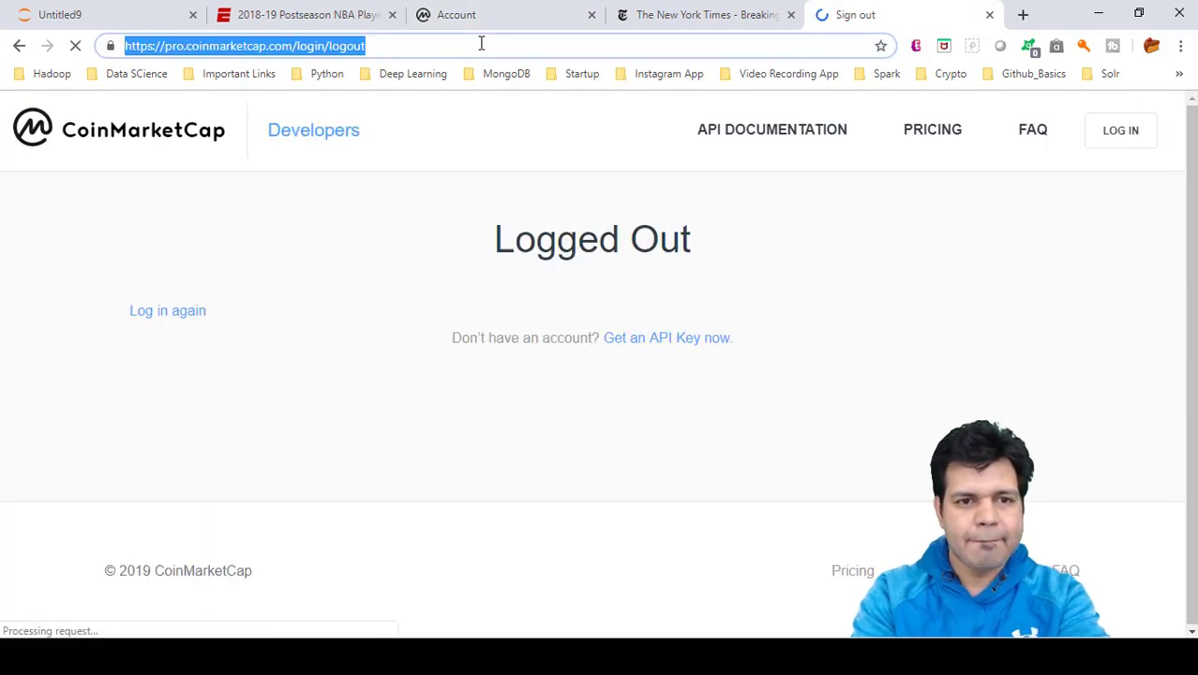
{"action": "type", "text": "c"}
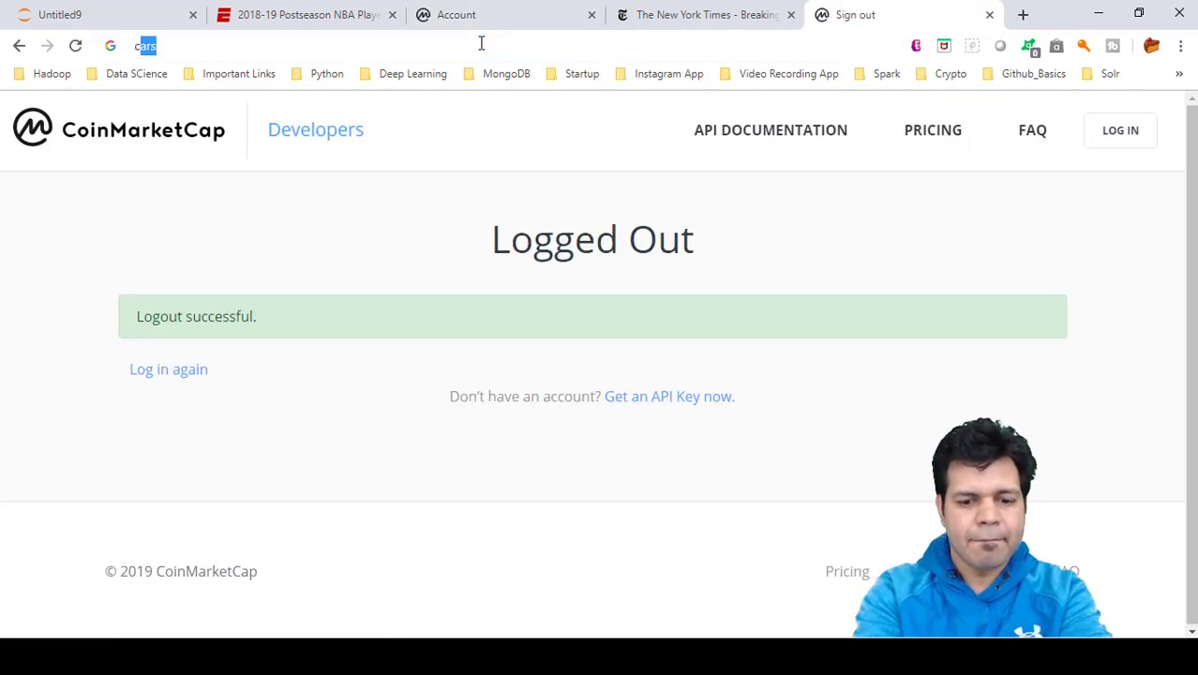
{"action": "type", "text": "oin"}
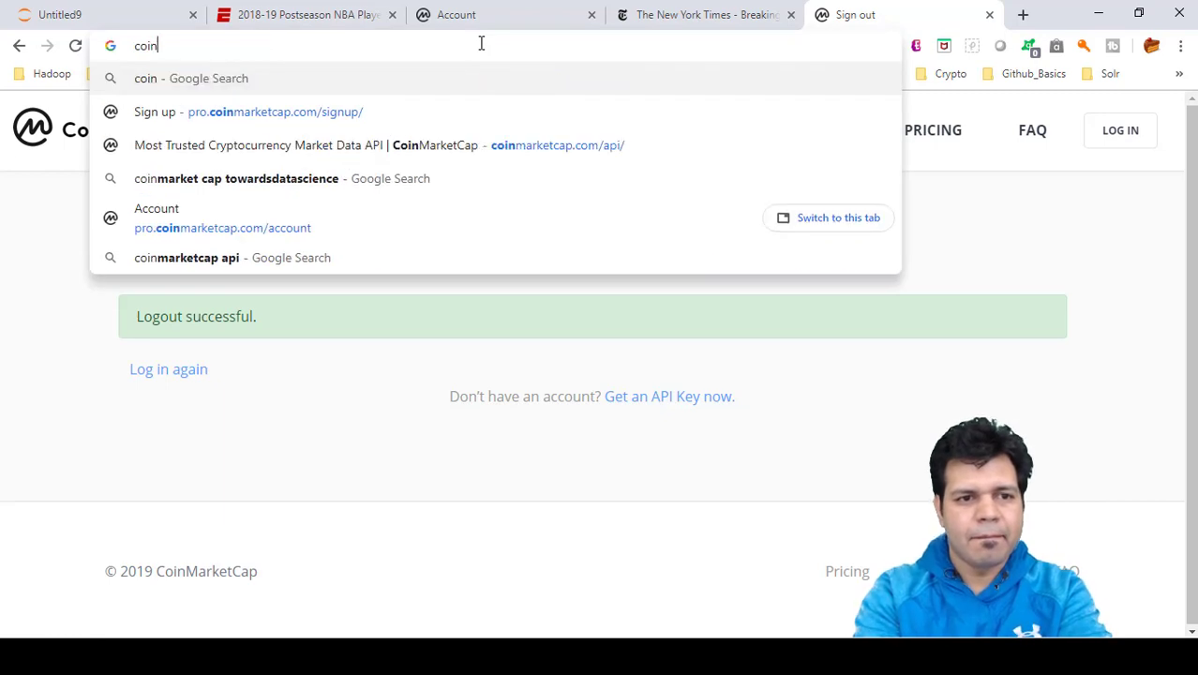
{"action": "type", "text": "ma"}
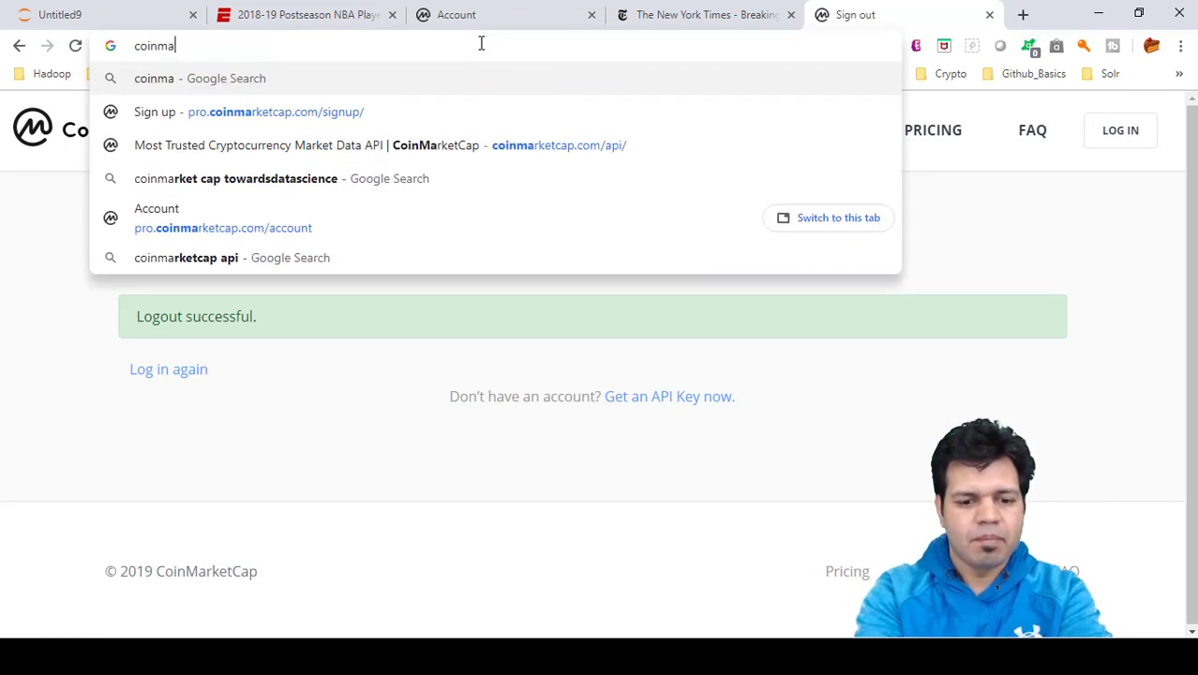
{"action": "type", "text": "rkey"}
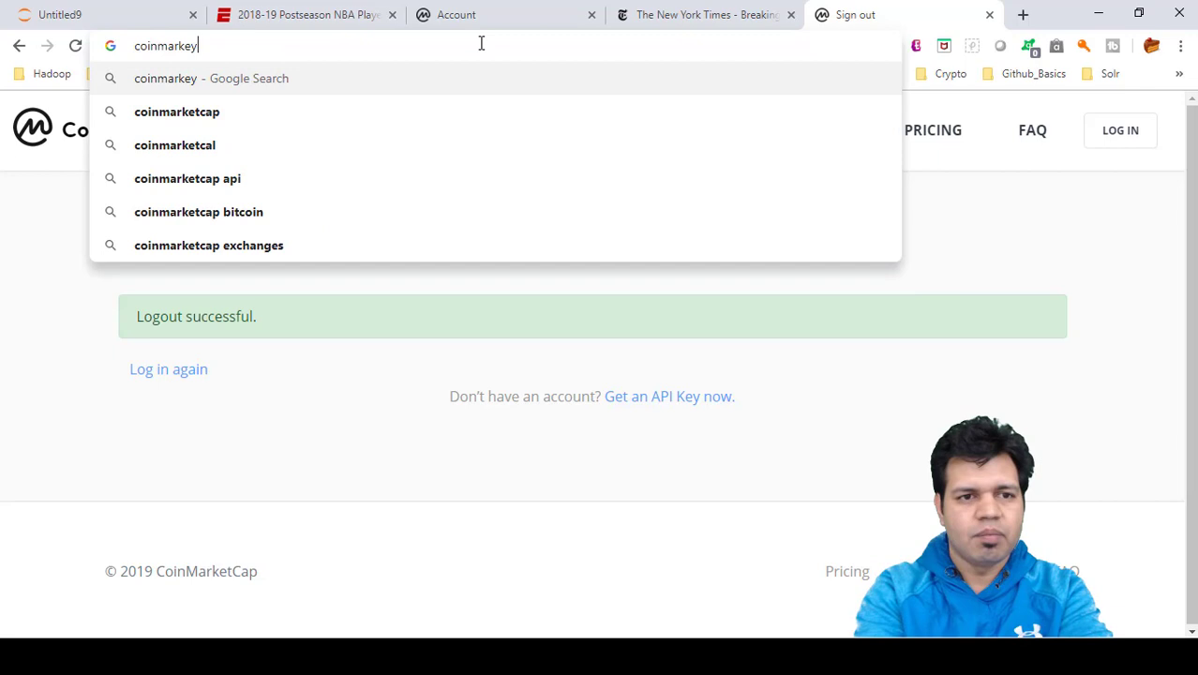
{"action": "key", "text": "BackSpace"}
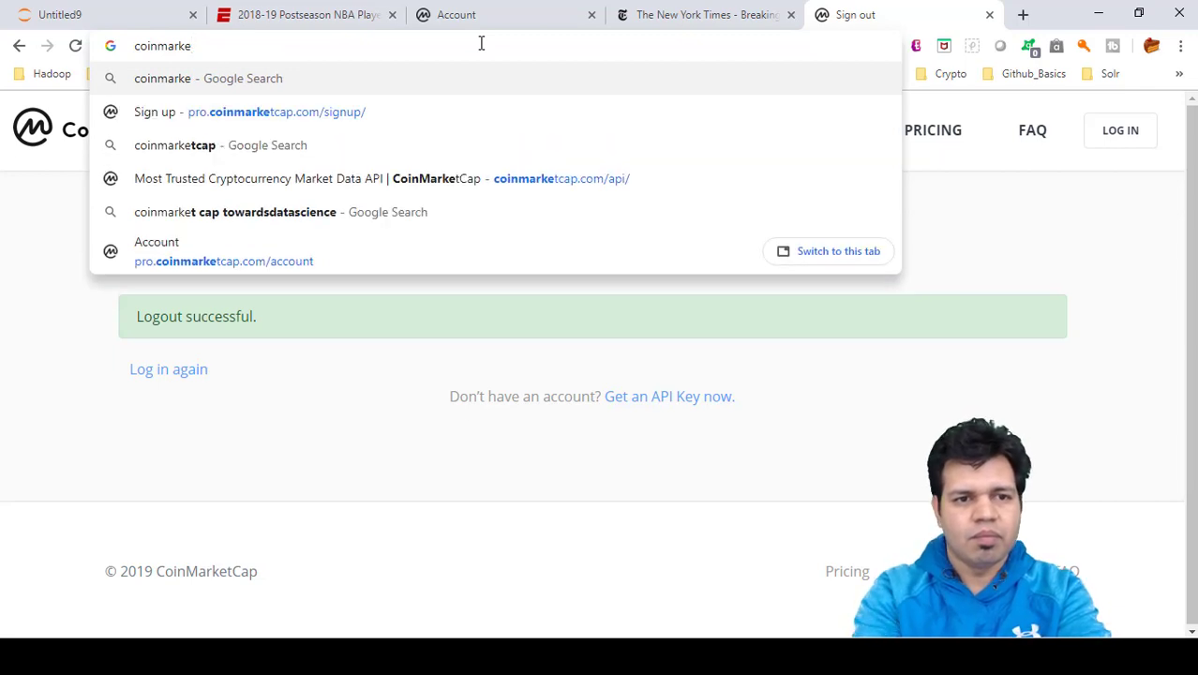
{"action": "type", "text": "tcap"}
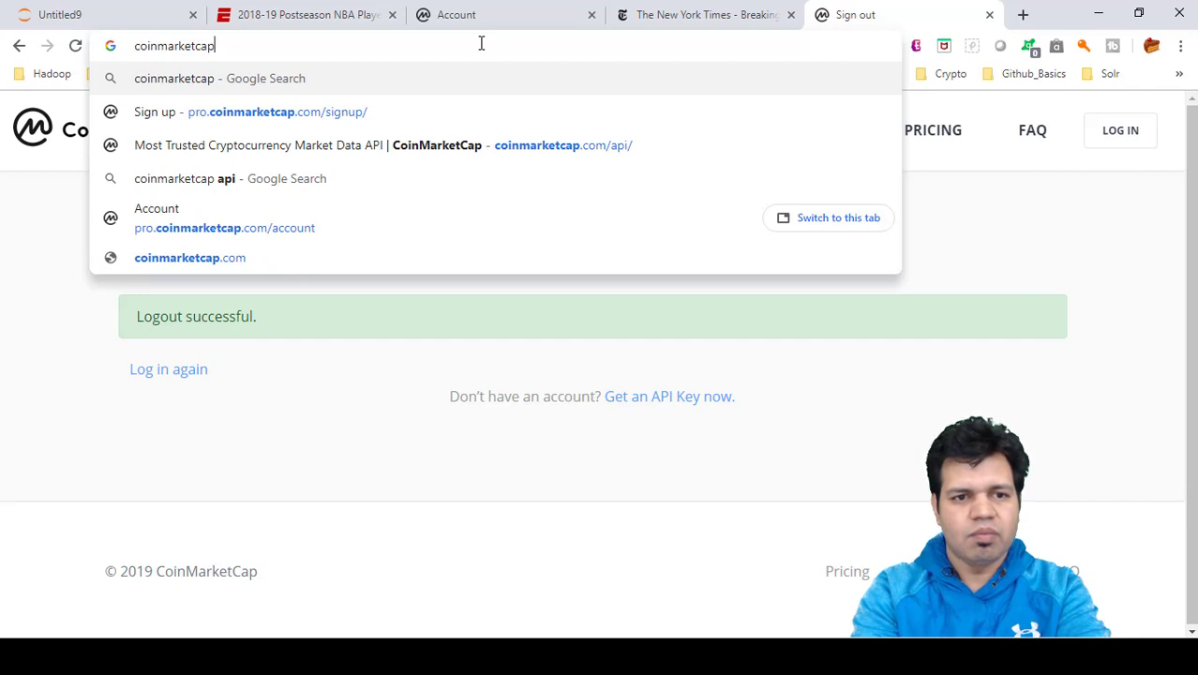
{"action": "left_click", "coordinate": [382, 117]}
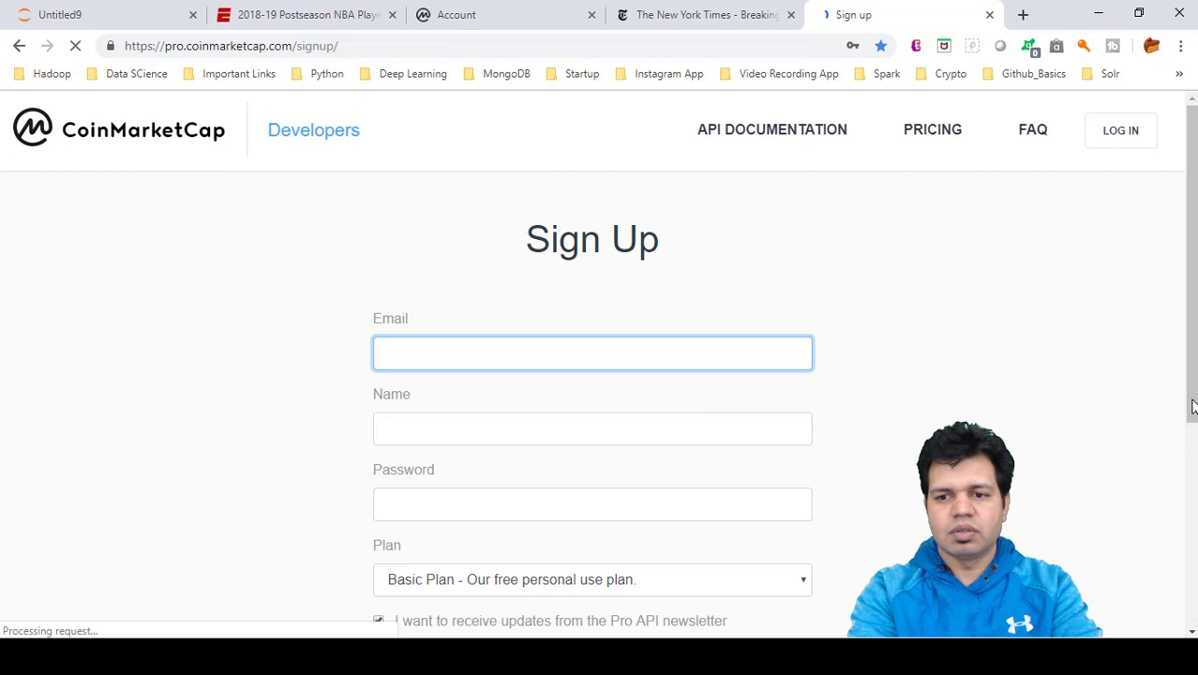
- View the plan choices on the sign-up form and return to the API key on the account overview
{"action": "scroll", "coordinate": [1193, 404], "scroll_direction": "down", "scroll_amount": 3}
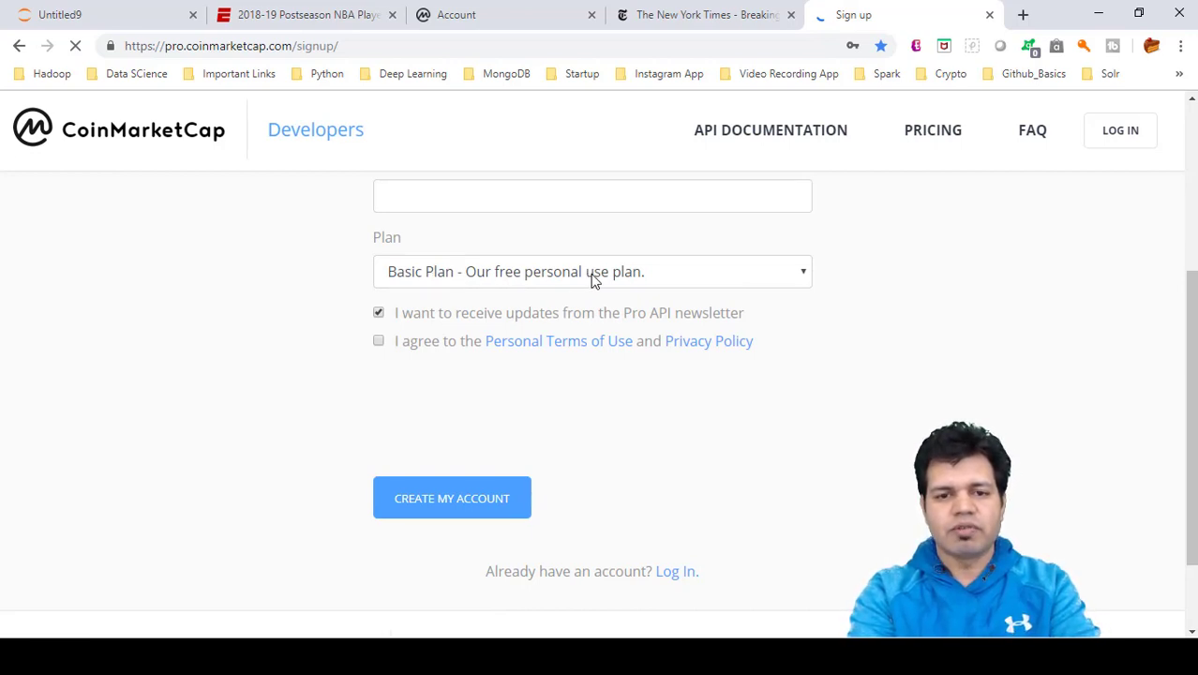
{"action": "left_click", "coordinate": [604, 279]}
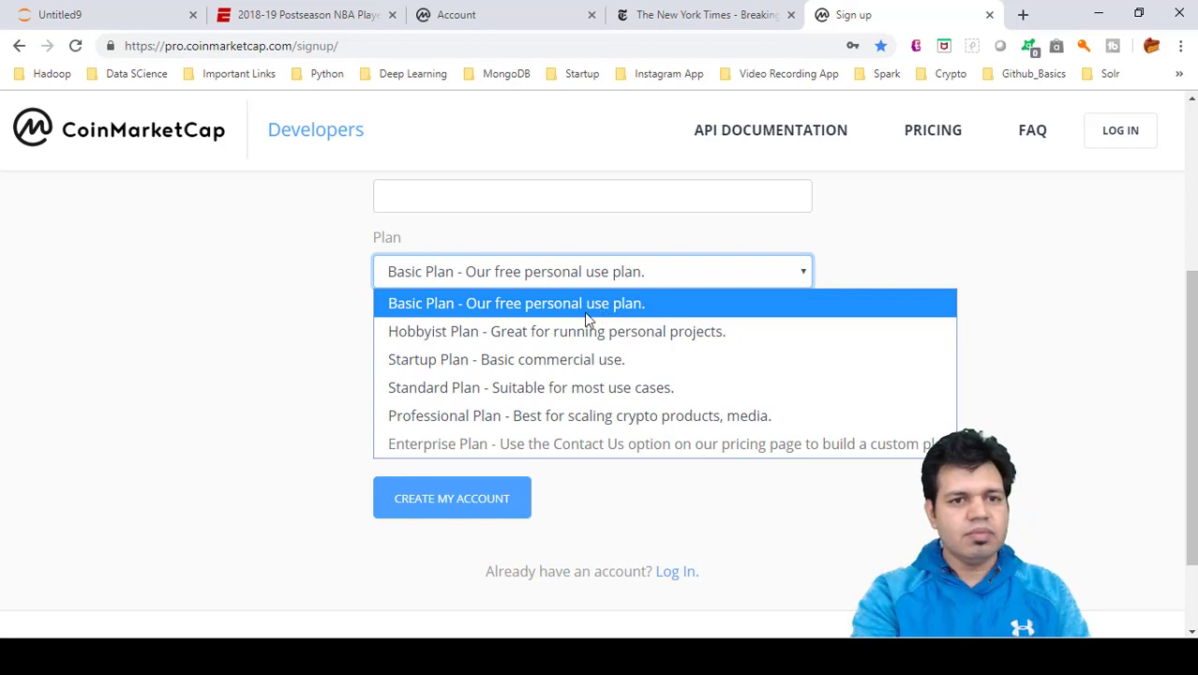
{"action": "key", "text": "Escape"}
{"action": "left_click", "coordinate": [459, 15]}
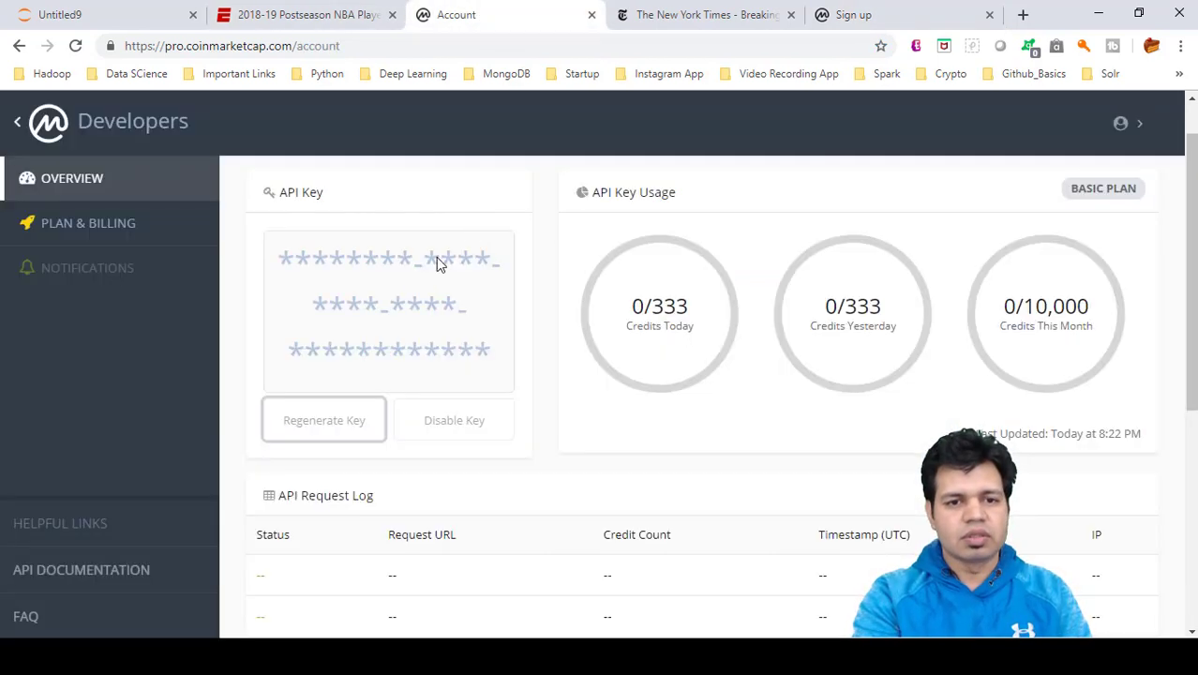
{"action": "mouse_move", "coordinate": [379, 325]}
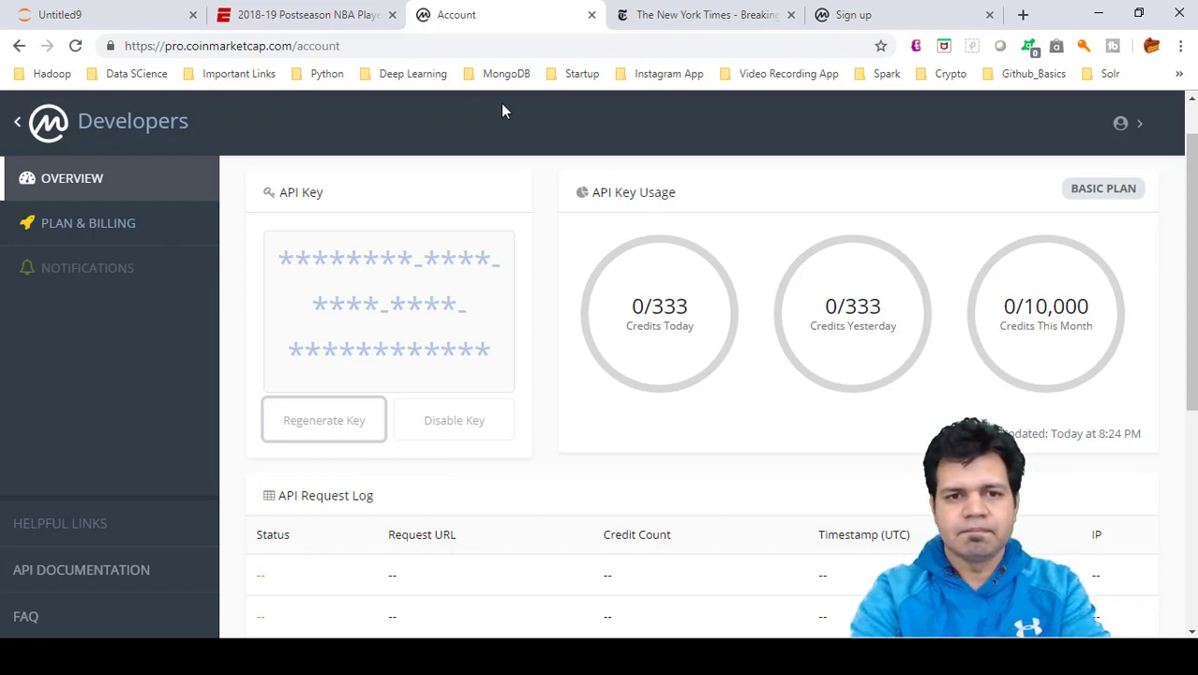
- Open the CoinMarketCap API documentation from the sign-up page and view the Quick Start Guide's code examples
{"action": "left_click", "coordinate": [872, 18]}
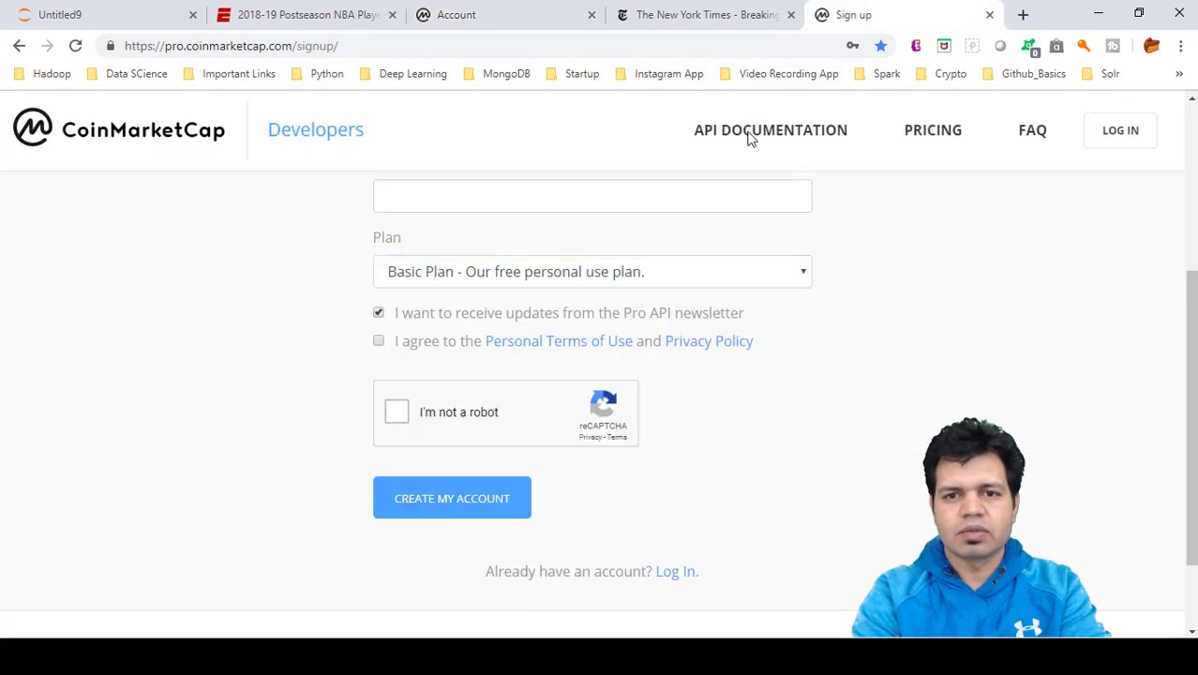
{"action": "left_click", "coordinate": [751, 140]}
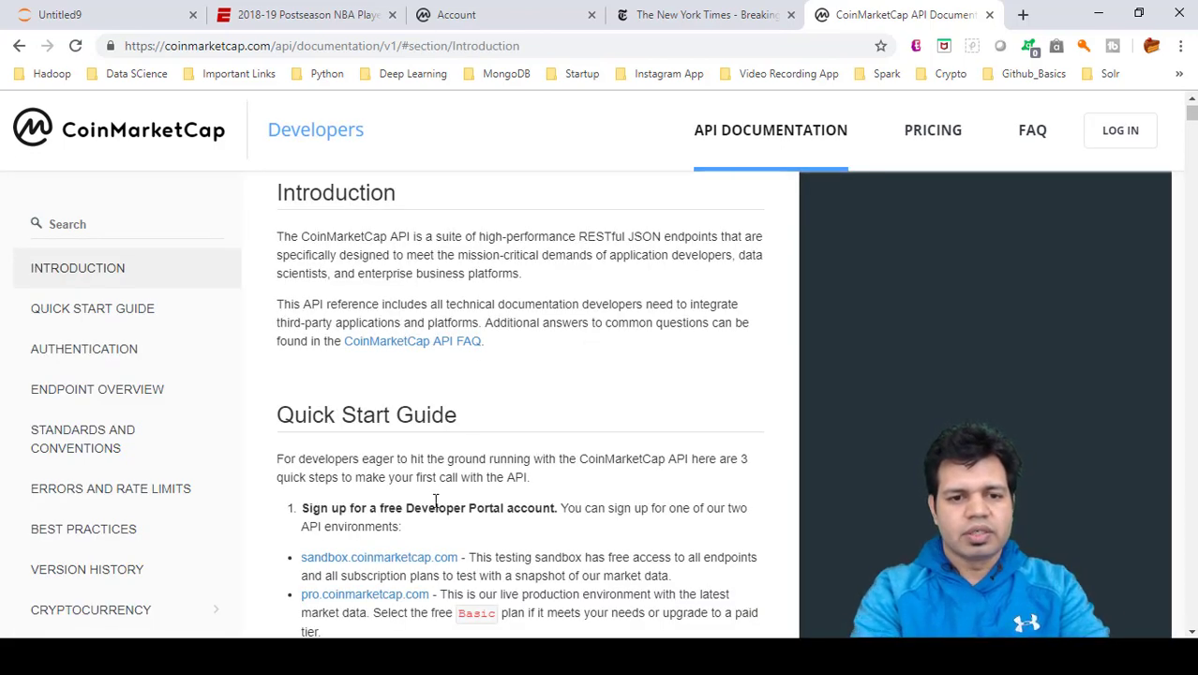
{"action": "left_click_drag", "start_coordinate": [1191, 114], "coordinate": [1191, 130]}
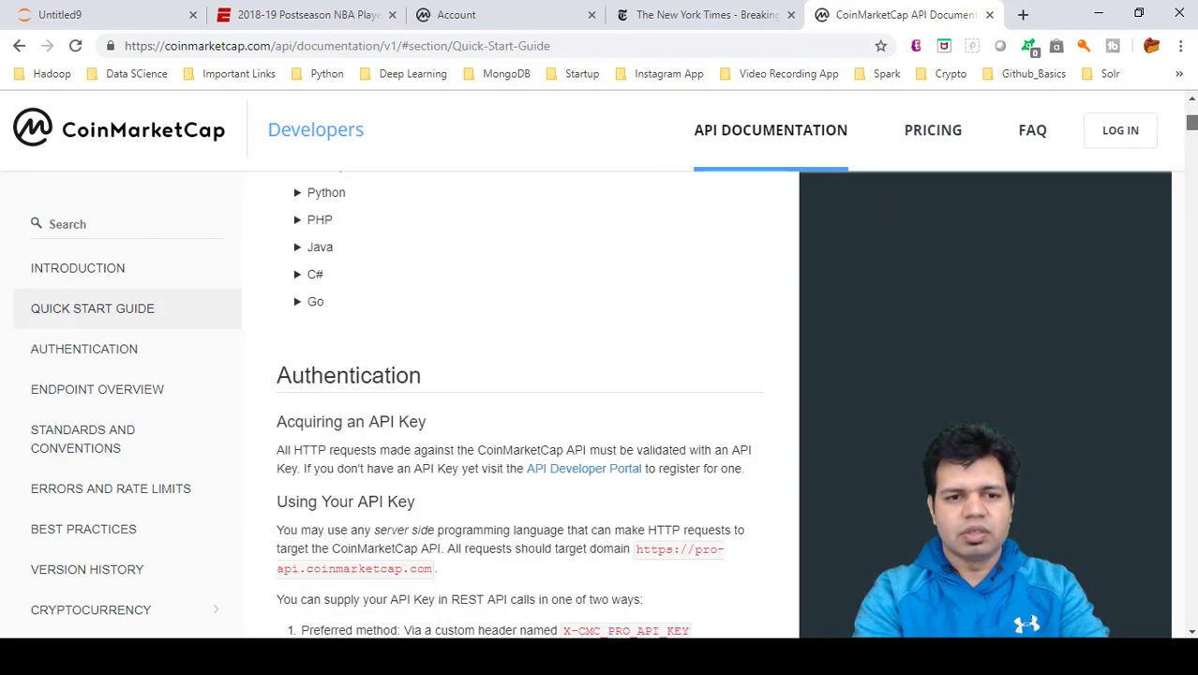
{"action": "scroll", "coordinate": [689, 404], "scroll_direction": "up", "scroll_amount": 5}
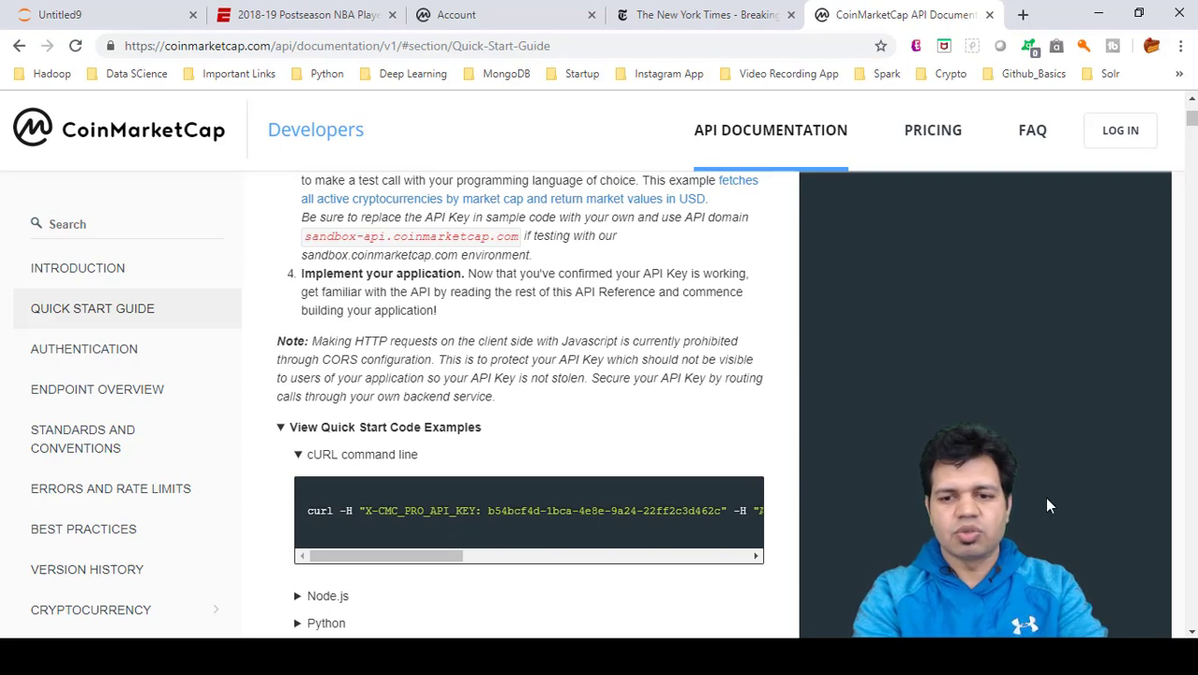
- Read the Authentication section, the API key usage credits and the Endpoint Overview tables in the API documentation
{"action": "left_click_drag", "start_coordinate": [1191, 632], "coordinate": [1191, 632]}
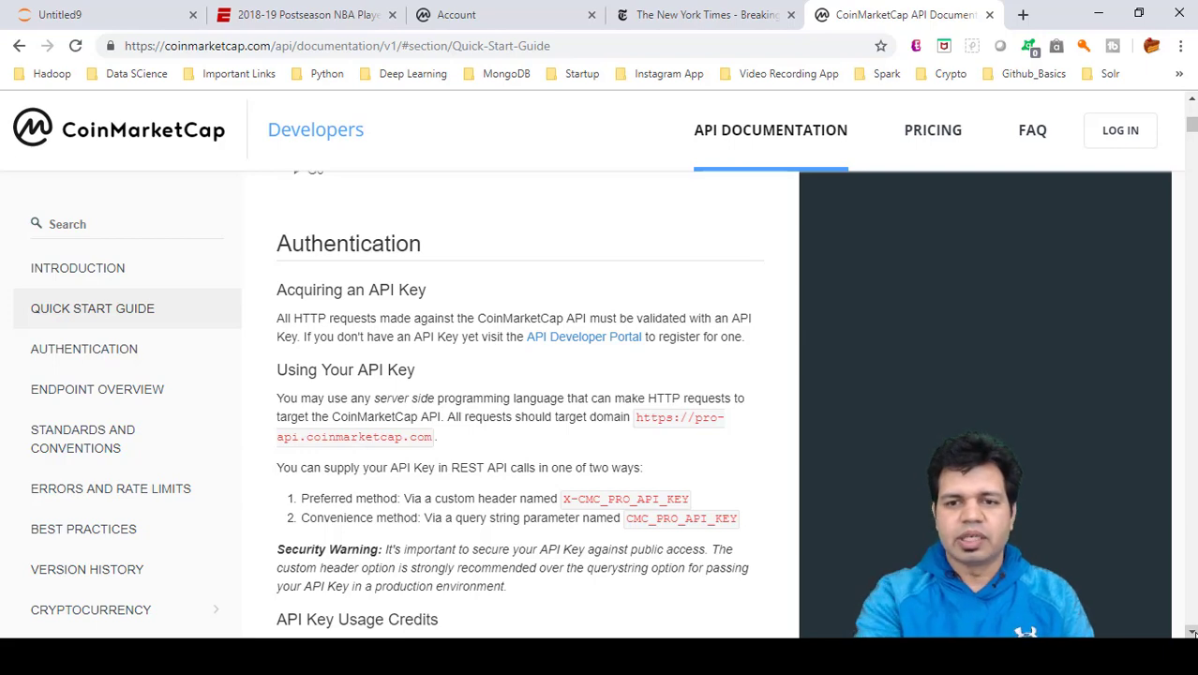
{"action": "scroll", "coordinate": [518, 375], "scroll_direction": "down", "scroll_amount": 2}
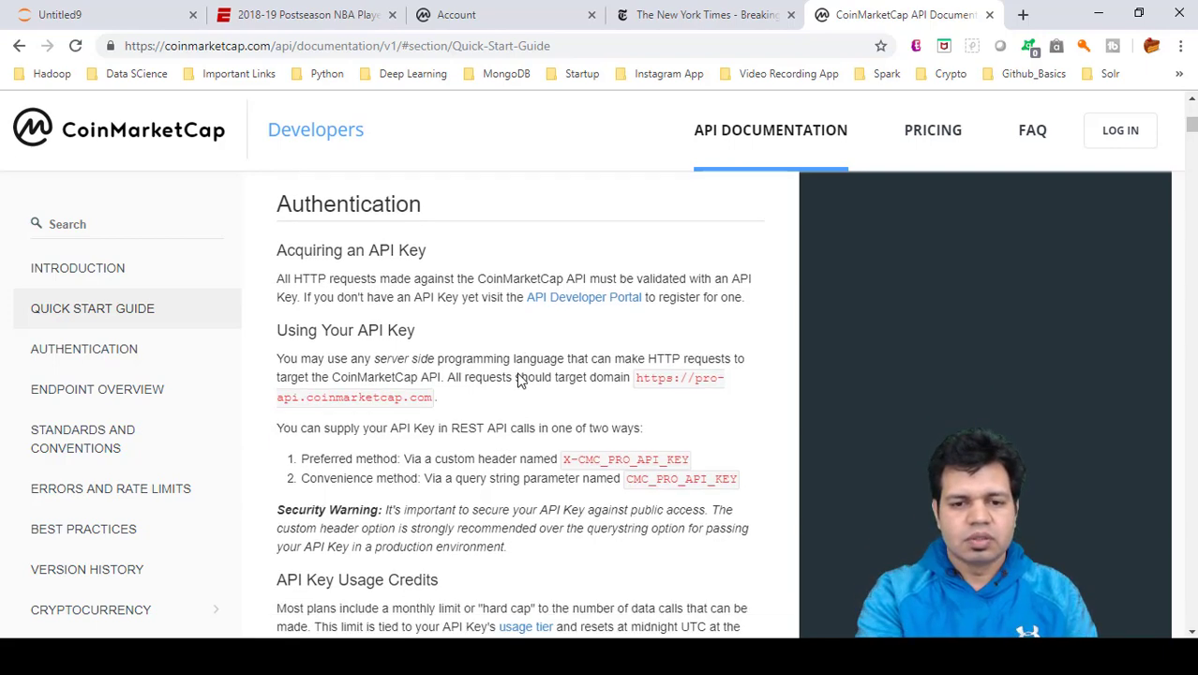
{"action": "scroll", "coordinate": [518, 372], "scroll_direction": "down", "scroll_amount": 4}
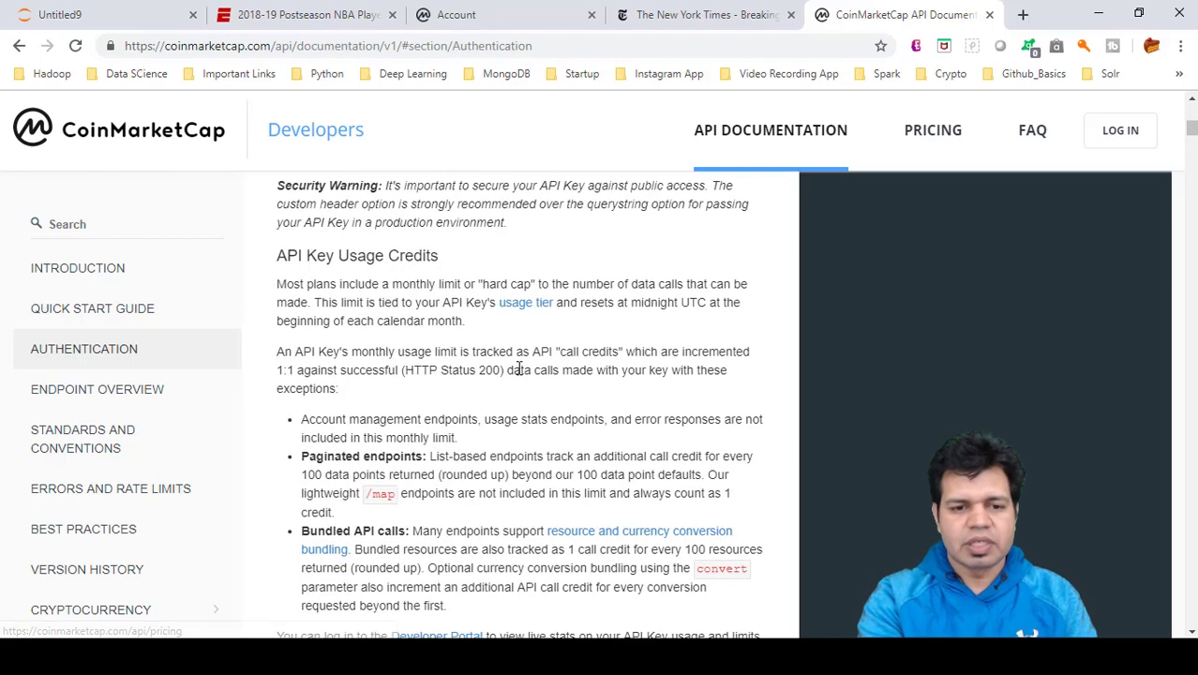
{"action": "scroll", "coordinate": [520, 371], "scroll_direction": "down", "scroll_amount": 3}
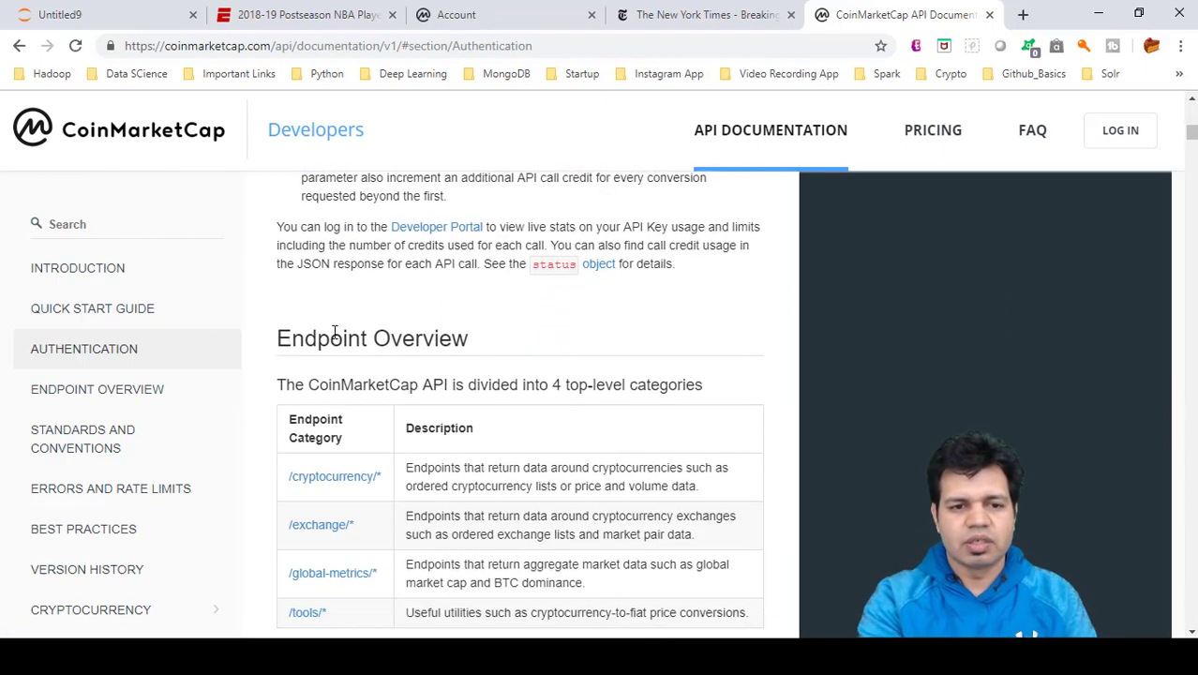
{"action": "scroll", "coordinate": [486, 352], "scroll_direction": "down", "scroll_amount": 1}
{"action": "scroll", "coordinate": [486, 352], "scroll_direction": "down", "scroll_amount": 2}
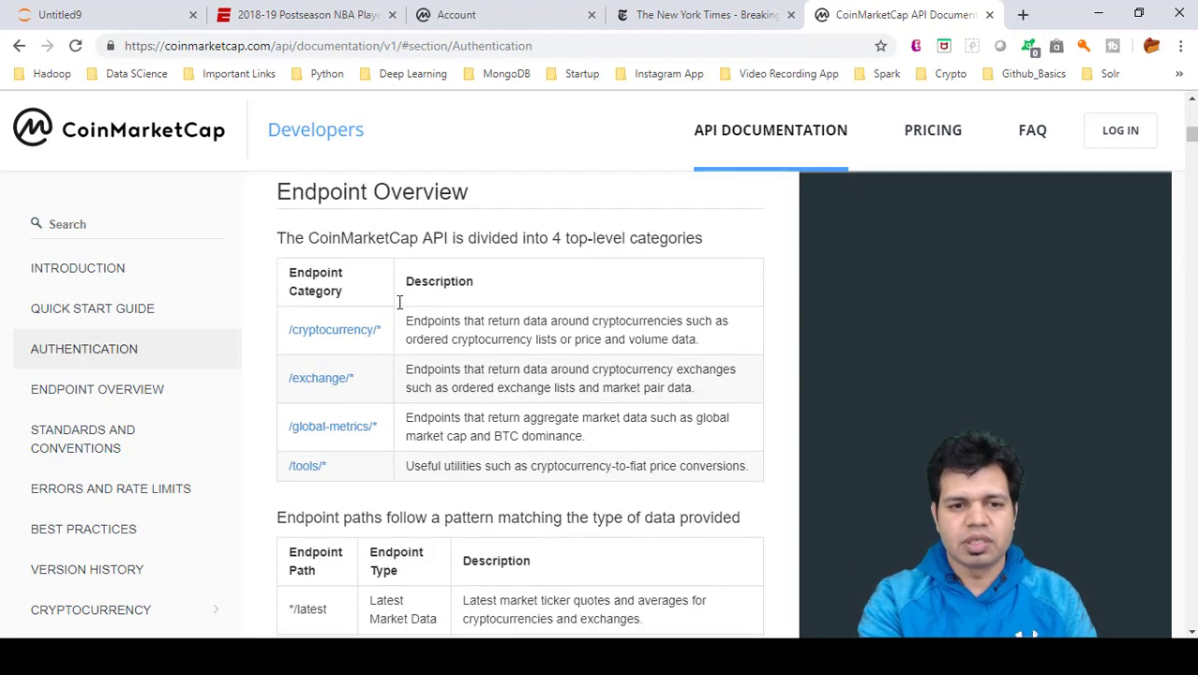
{"action": "scroll", "coordinate": [309, 464], "scroll_direction": "down", "scroll_amount": 1}
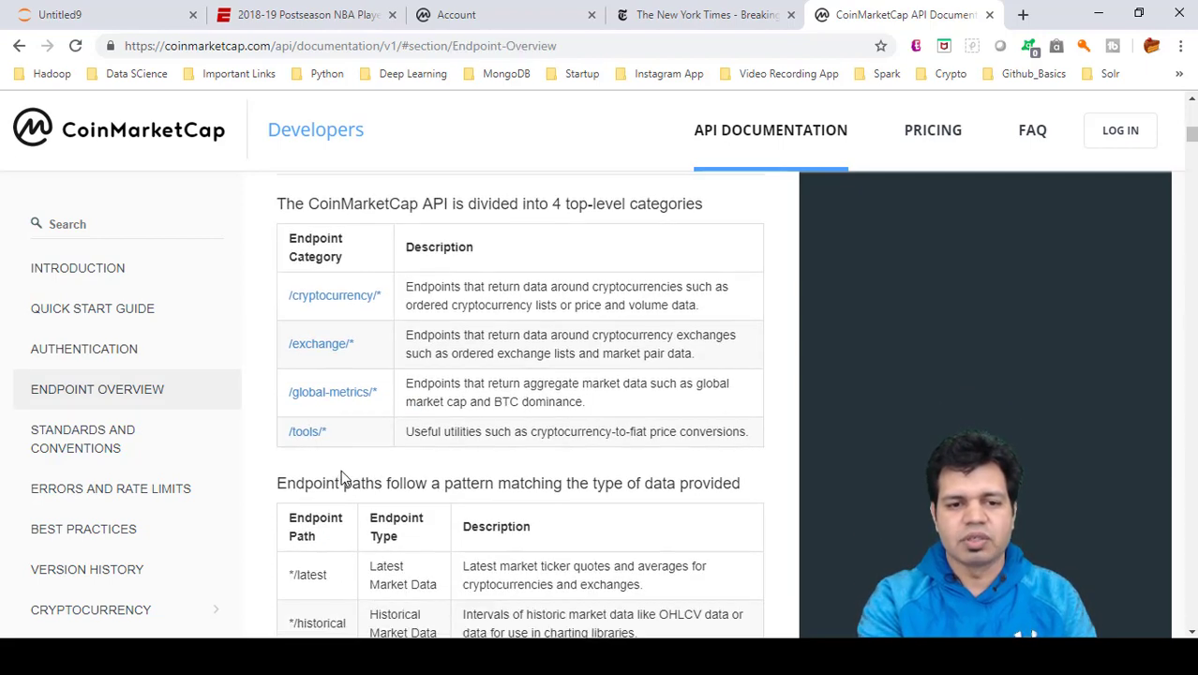